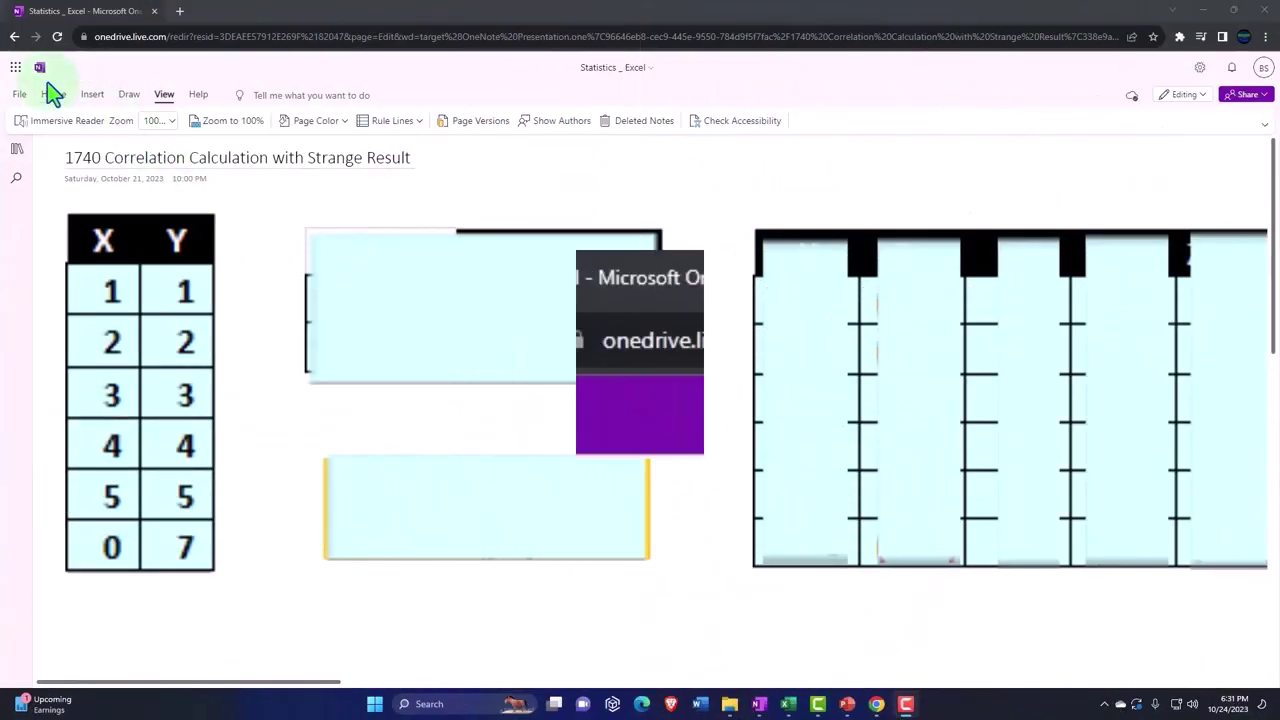
- Open the OneNote and Excel Transcript section and translate the 1120 Getting a Picture transcript into Spanish (Mexico), by word and whole document
{"action": "left_click", "coordinate": [20, 155]}
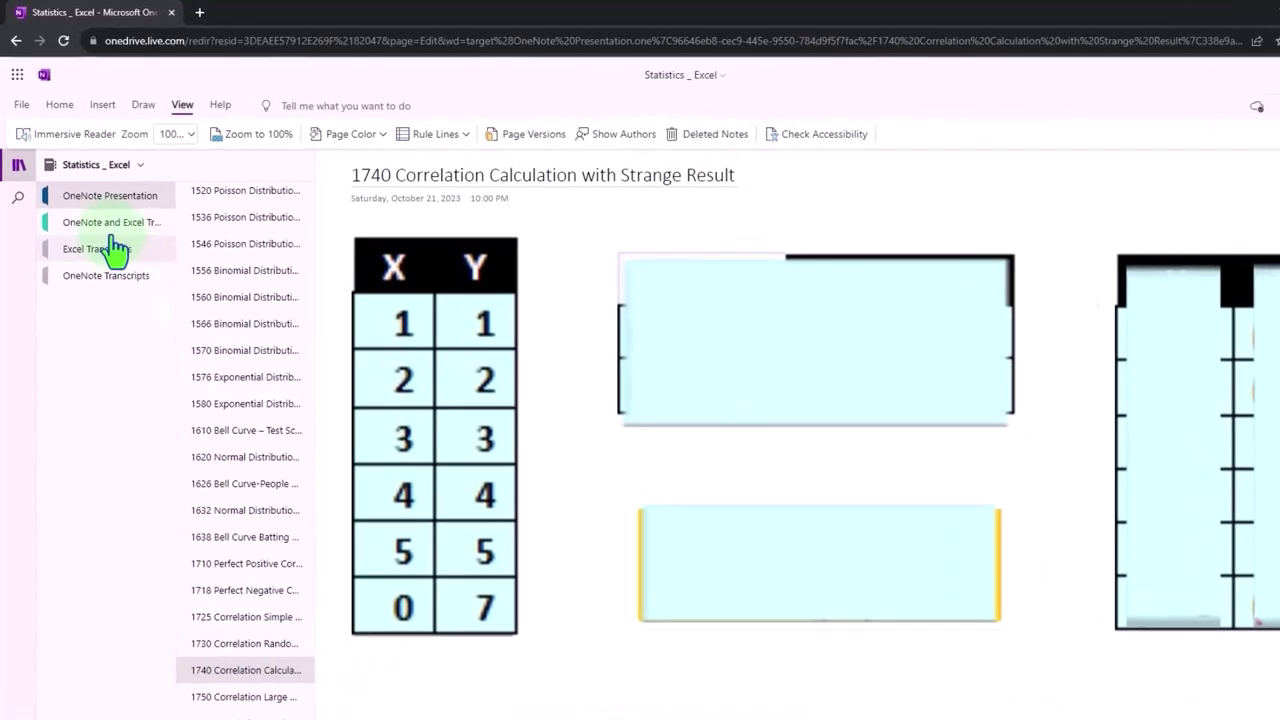
{"action": "left_click", "coordinate": [96, 203]}
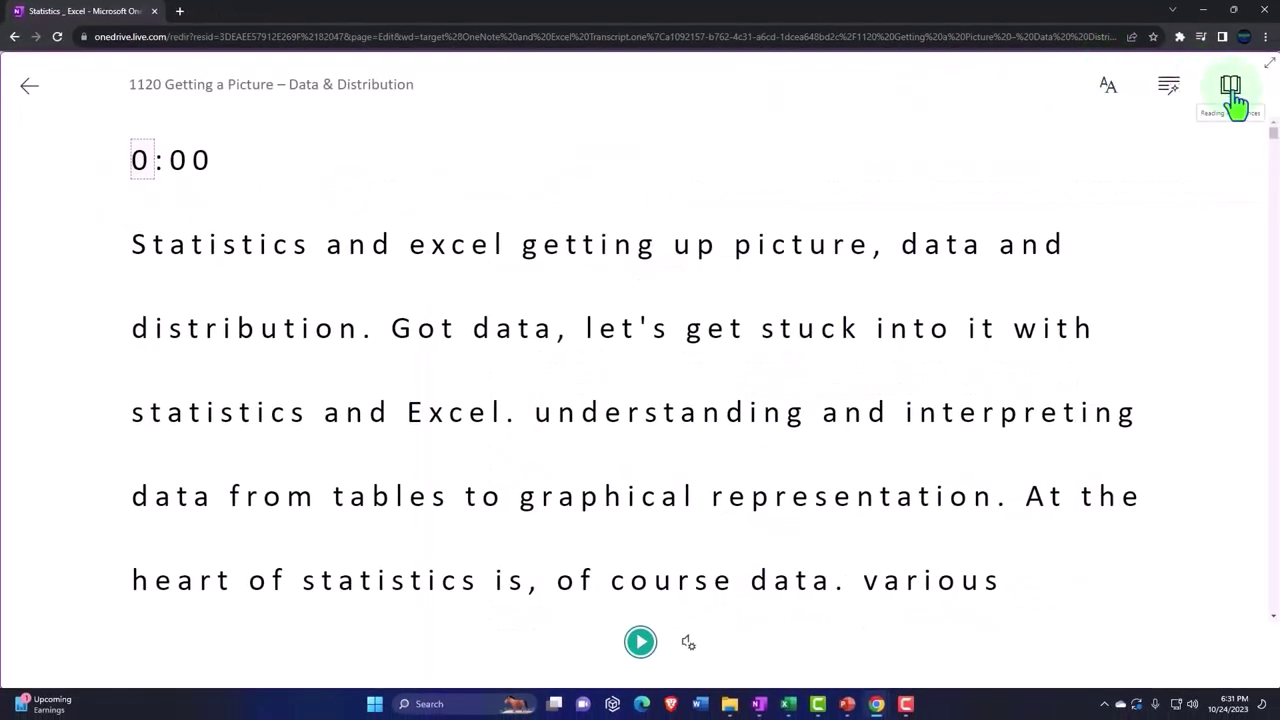
{"action": "left_click", "coordinate": [1232, 88]}
{"action": "left_click", "coordinate": [1232, 356]}
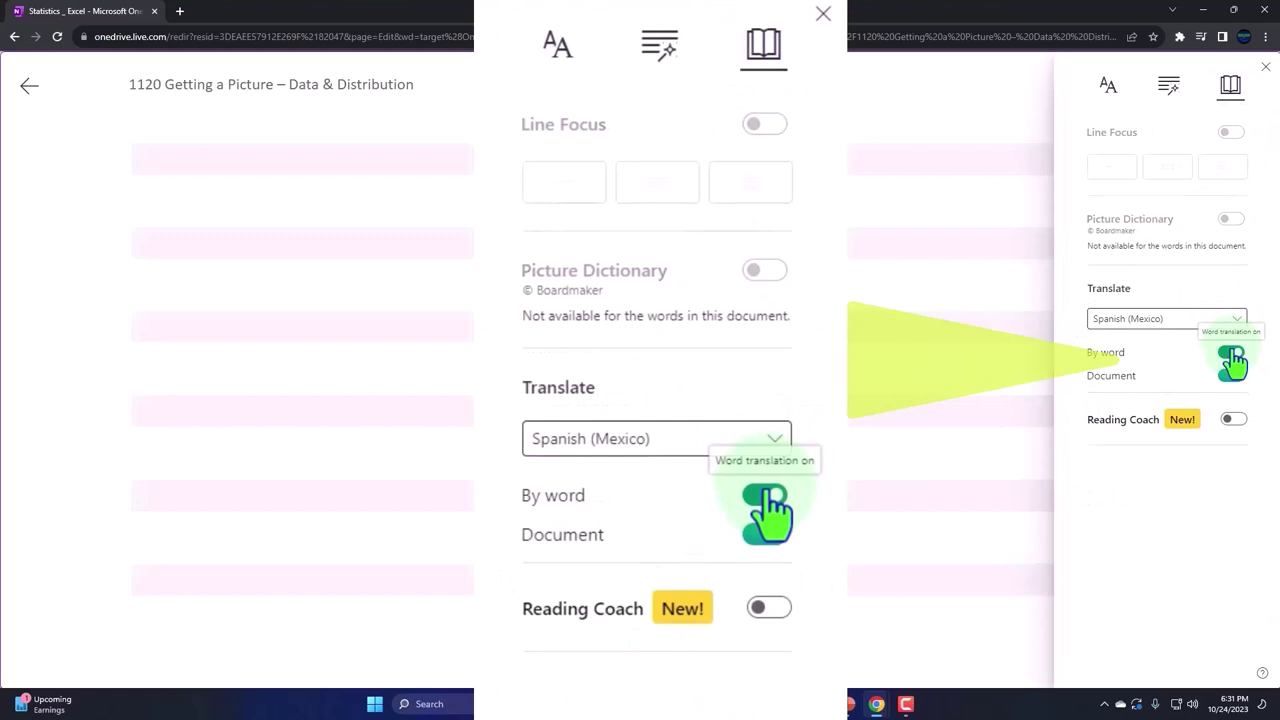
{"action": "left_click", "coordinate": [1232, 375]}
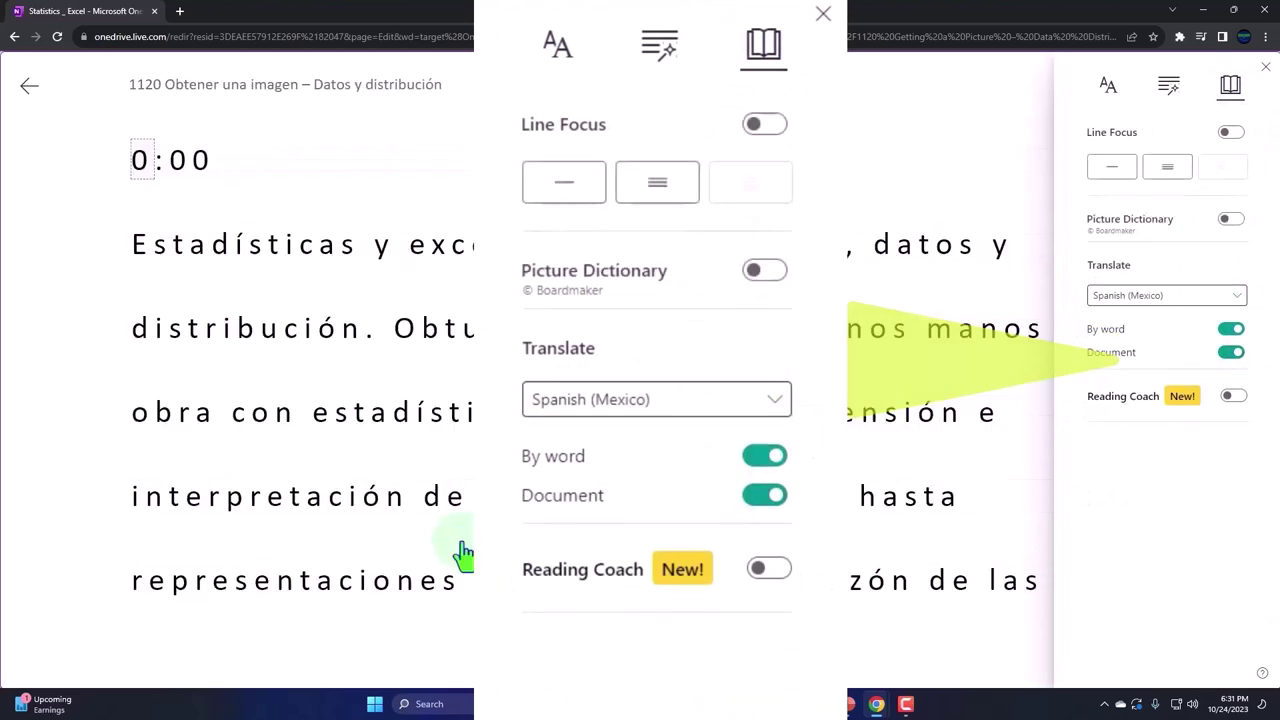
{"action": "scroll", "coordinate": [463, 553], "scroll_direction": "down", "scroll_amount": 10}
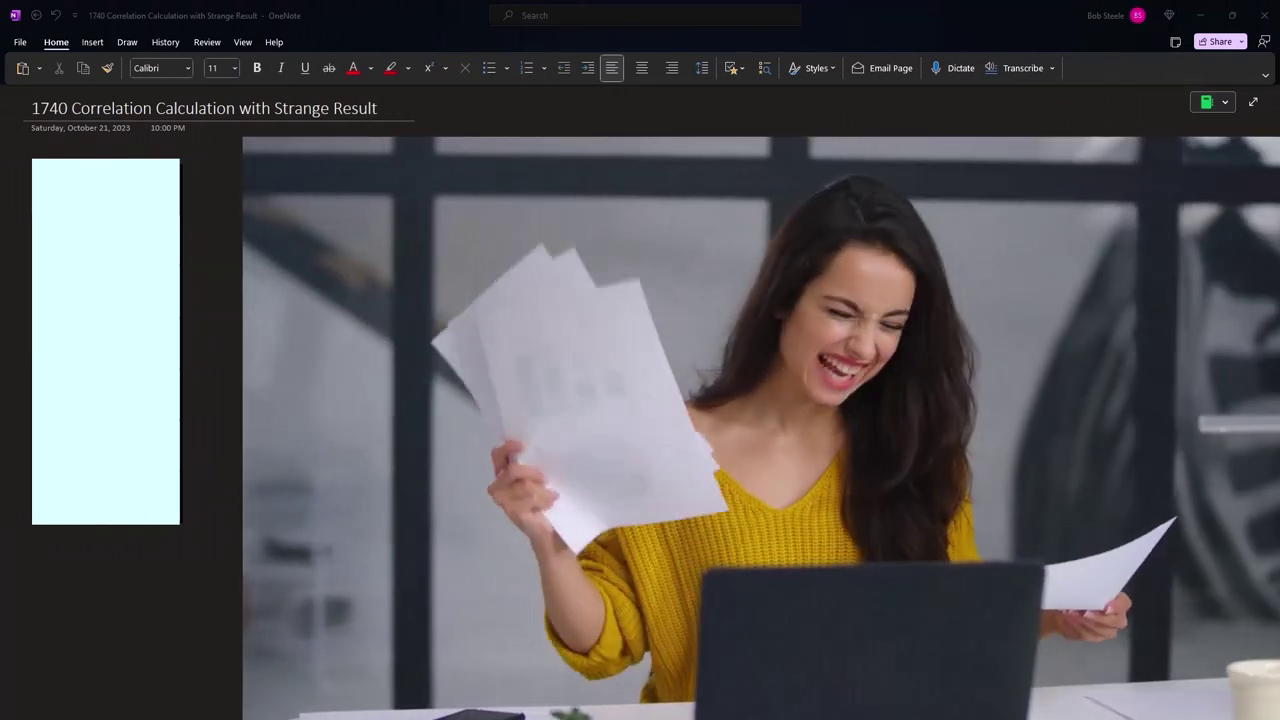
- Uncover the X and Y data table row by row by shrinking its light-blue cover, and delete the cover over the last row
{"action": "left_click", "coordinate": [137, 209]}
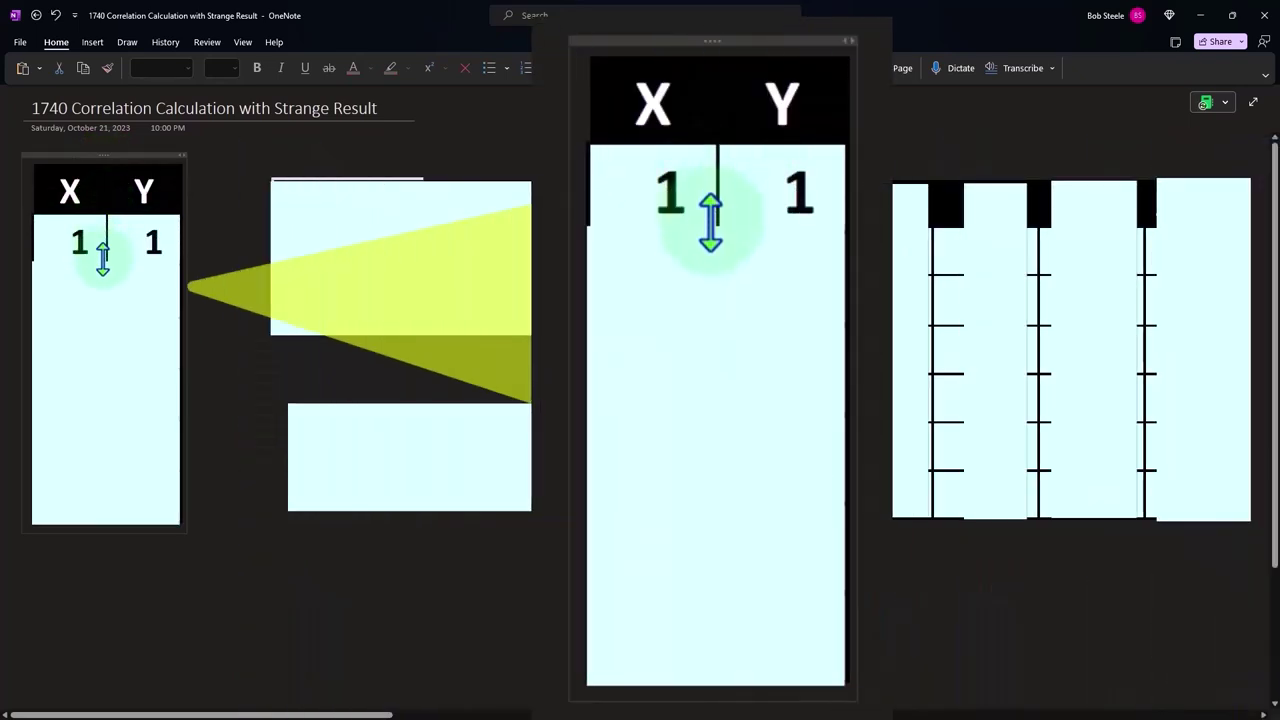
{"action": "left_click", "coordinate": [103, 258]}
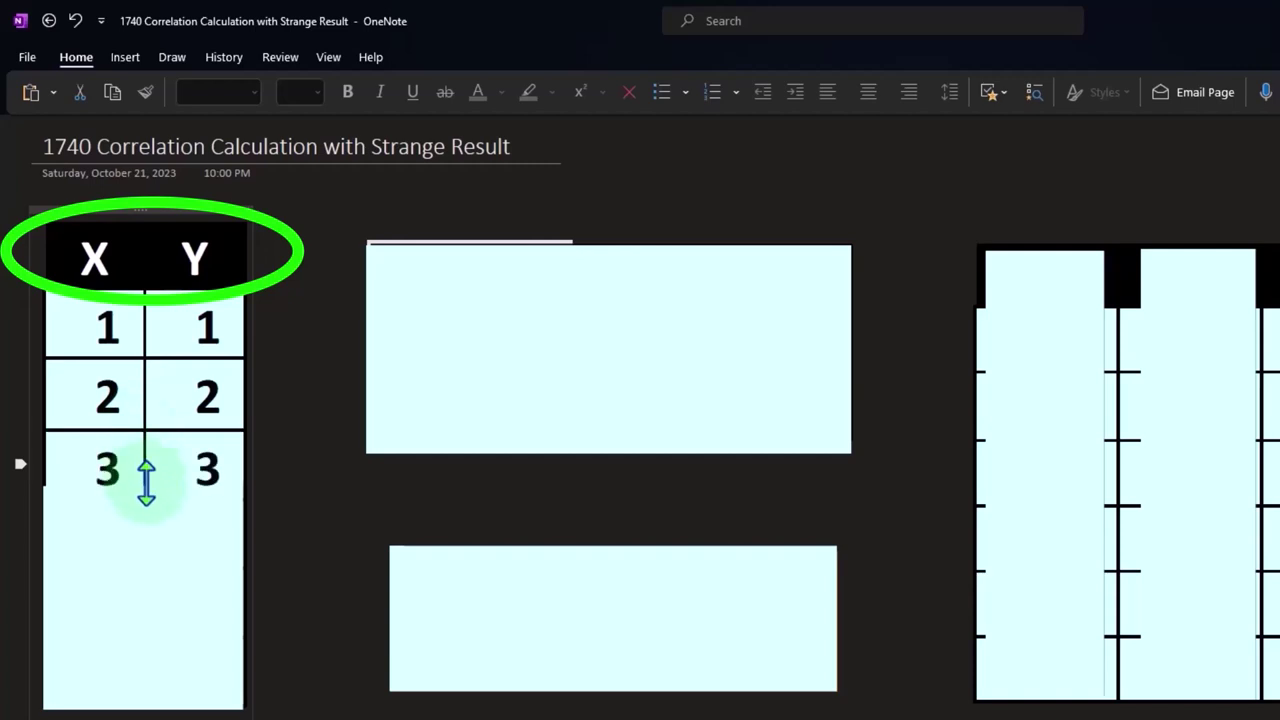
{"action": "left_click_drag", "start_coordinate": [146, 483], "coordinate": [155, 605]}
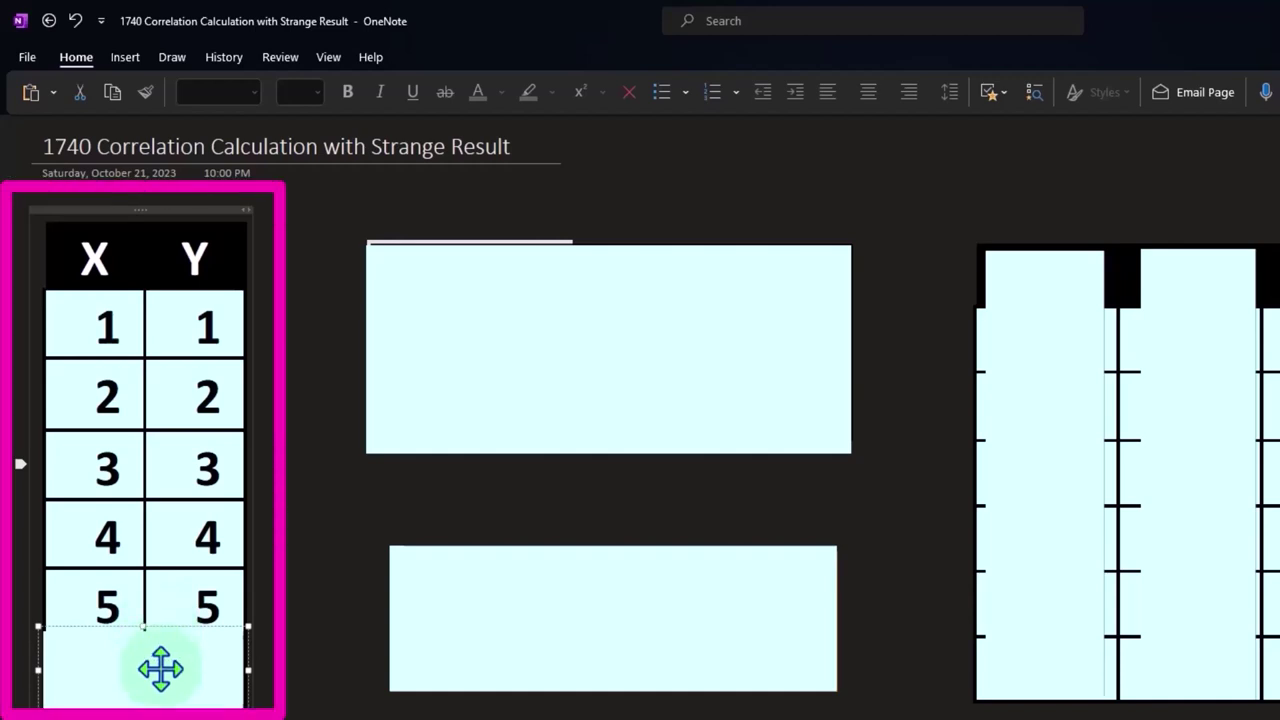
{"action": "key", "text": "Delete"}
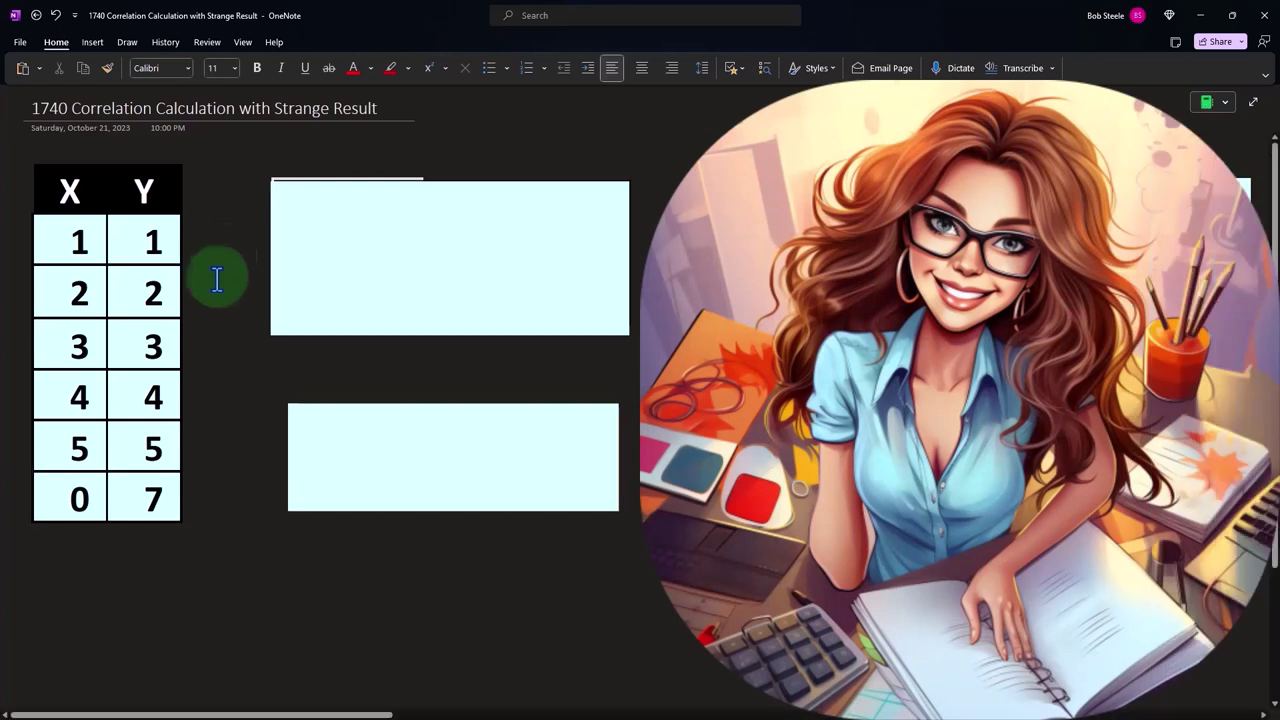
- Shrink the cover over the statistics table to expose the X and Y header and the Mean row
{"action": "left_click", "coordinate": [366, 276]}
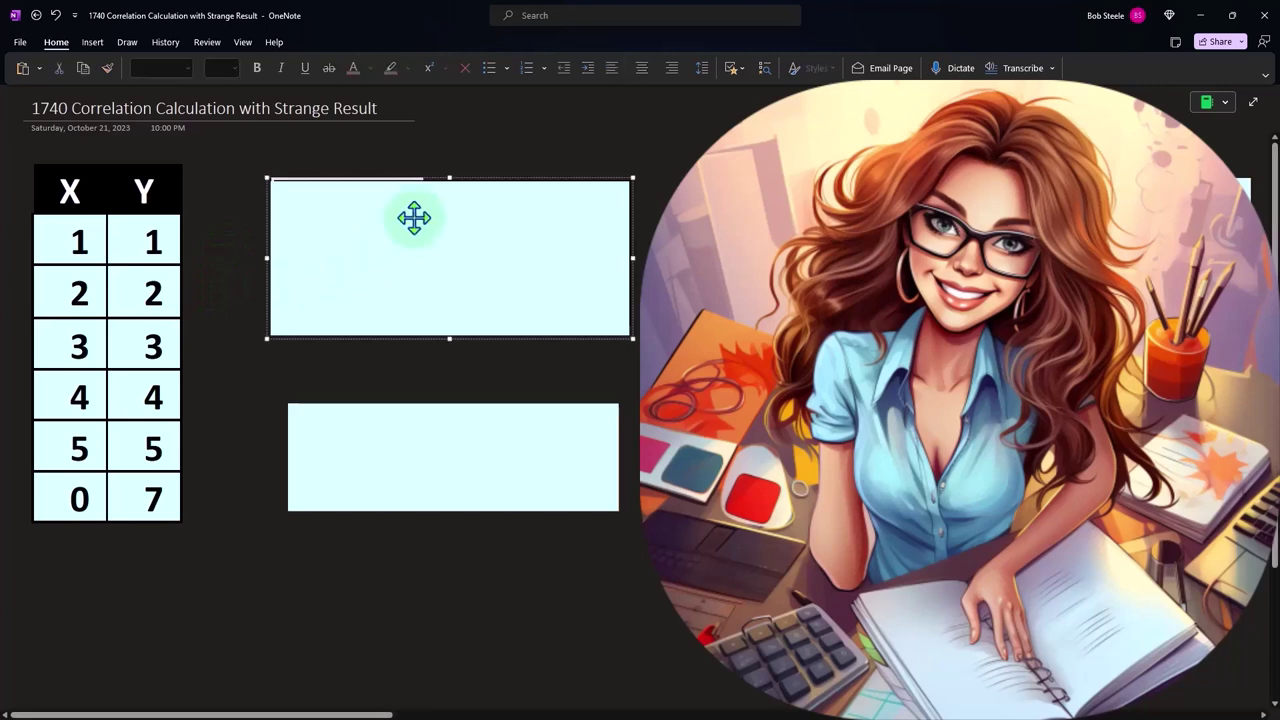
{"action": "left_click_drag", "start_coordinate": [449, 180], "coordinate": [450, 192]}
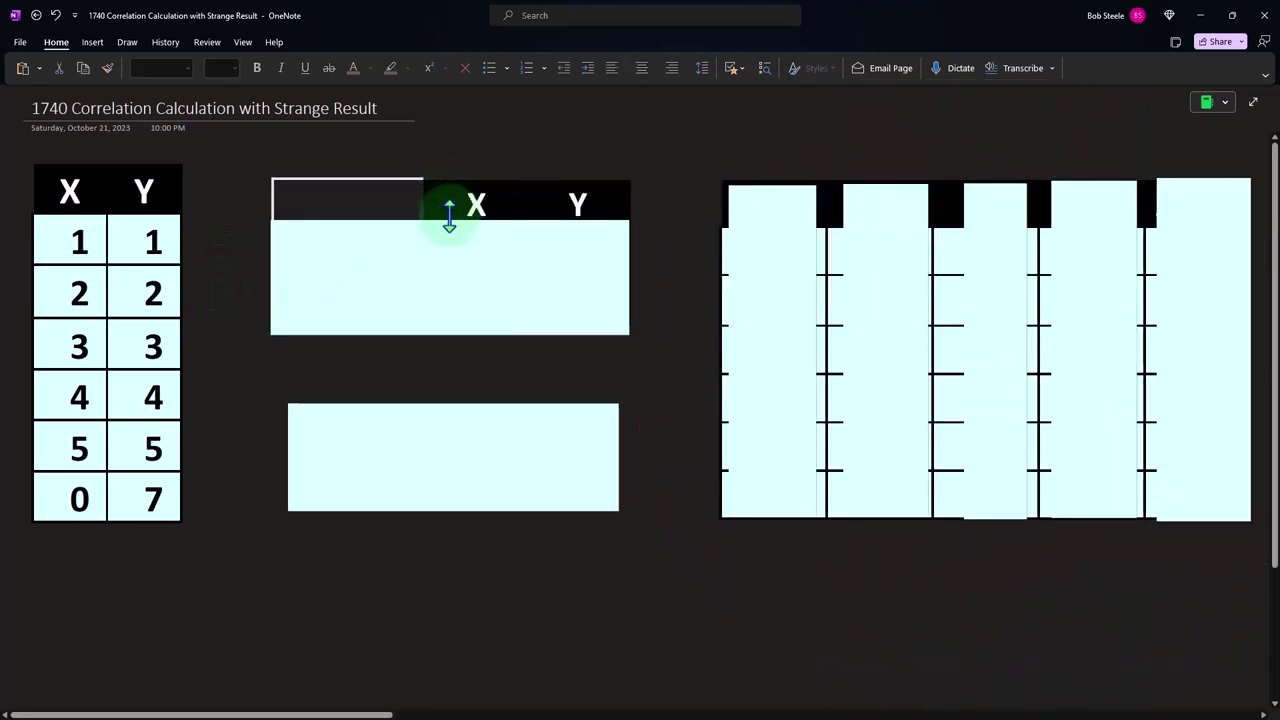
{"action": "left_click_drag", "start_coordinate": [449, 216], "coordinate": [448, 222]}
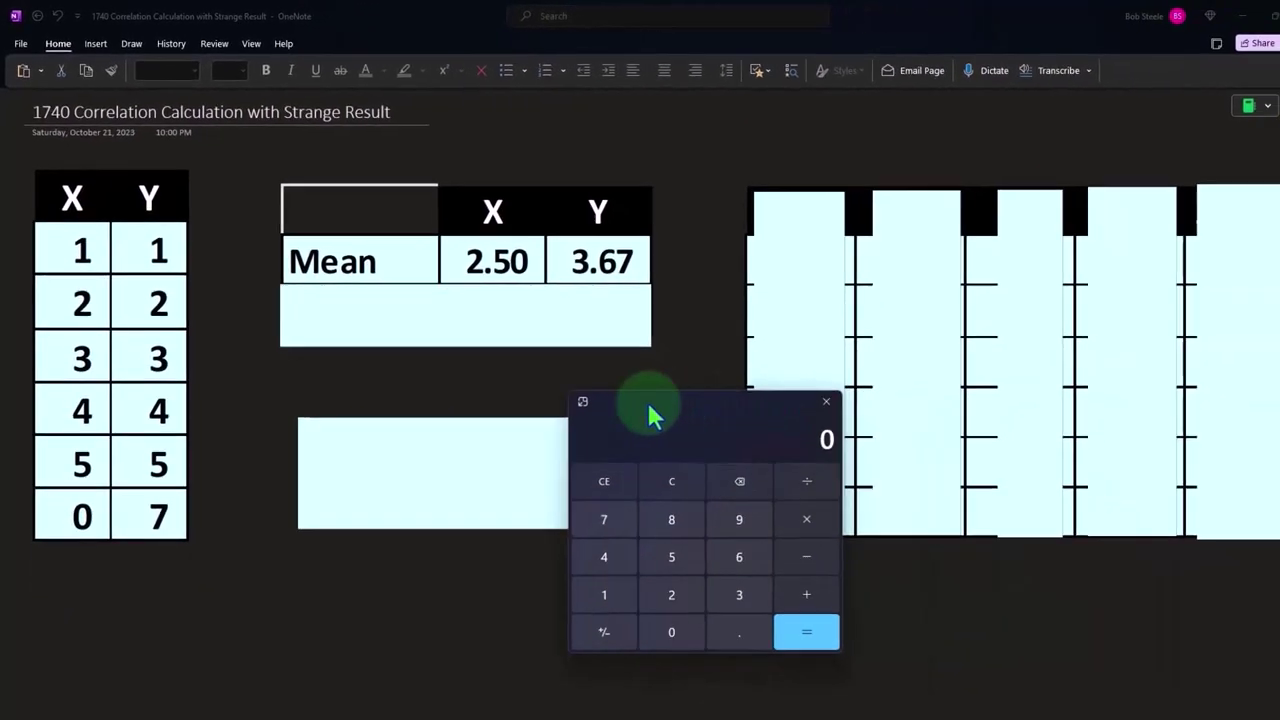
- Add the X values 1 through 5 on the calculator, divide the total by 5, and clear the calculation
{"action": "left_click_drag", "start_coordinate": [651, 406], "coordinate": [340, 350]}
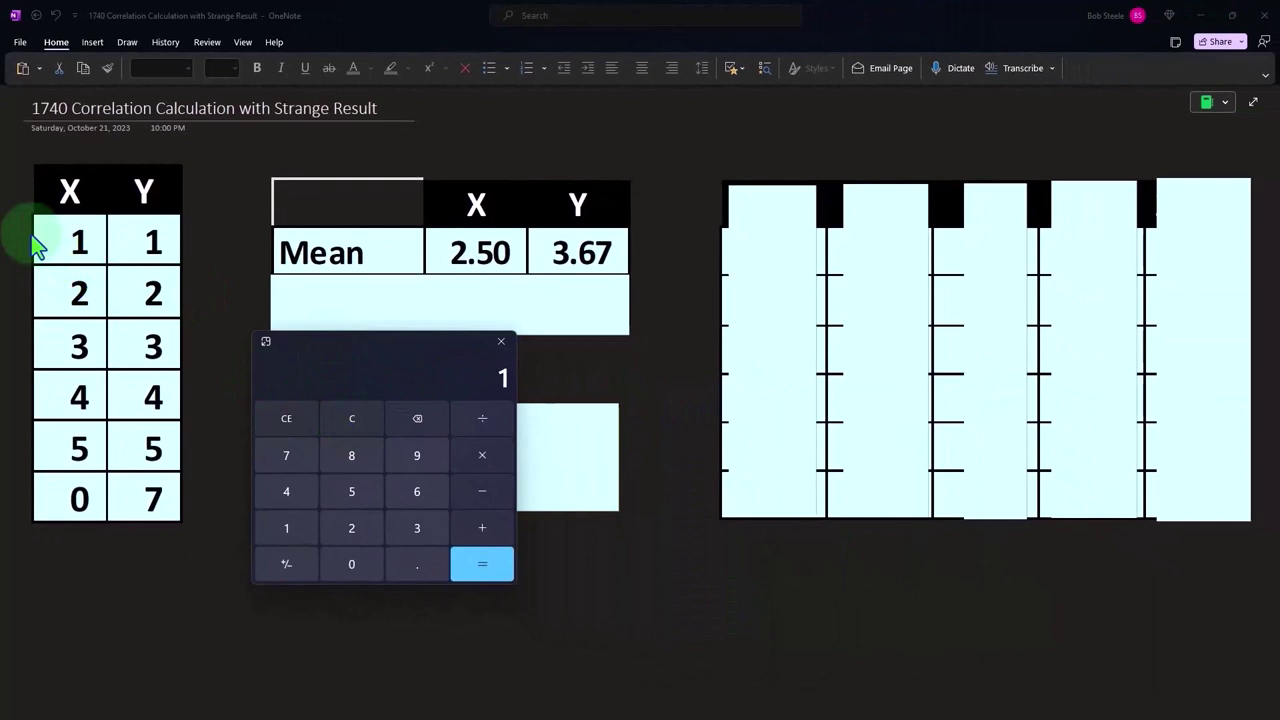
{"action": "type", "text": "+3+"}
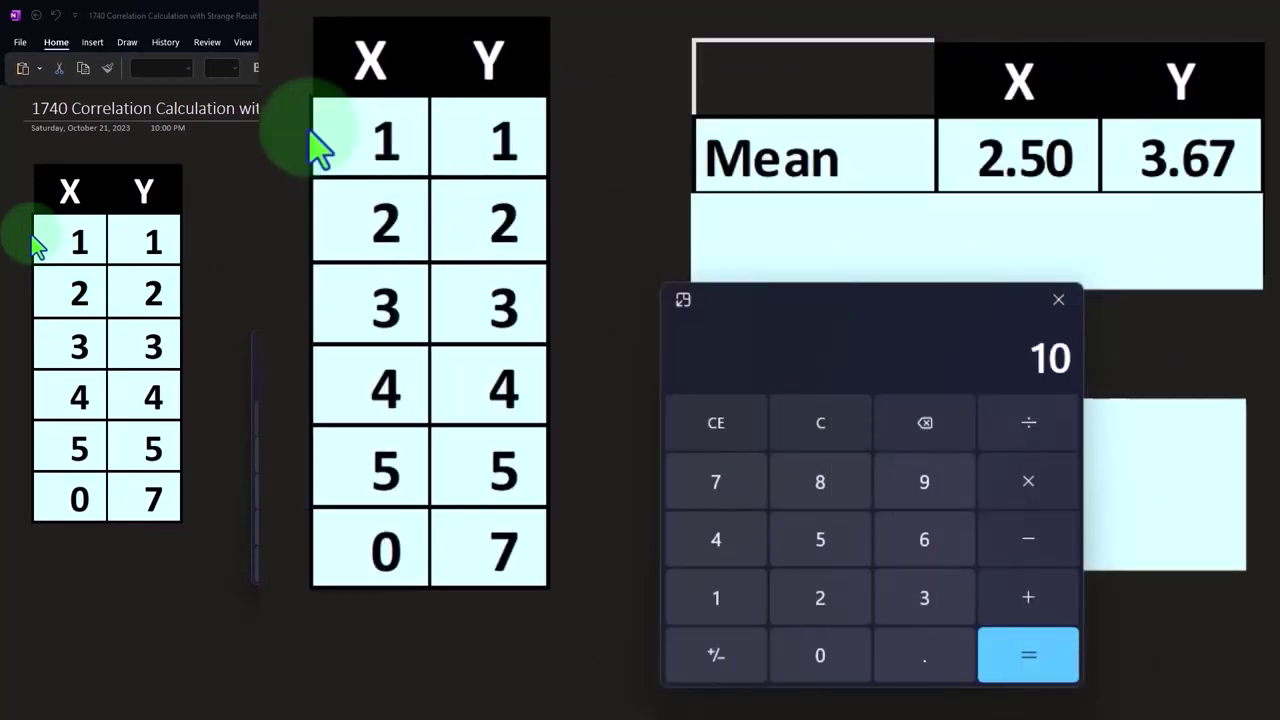
{"action": "type", "text": "0"}
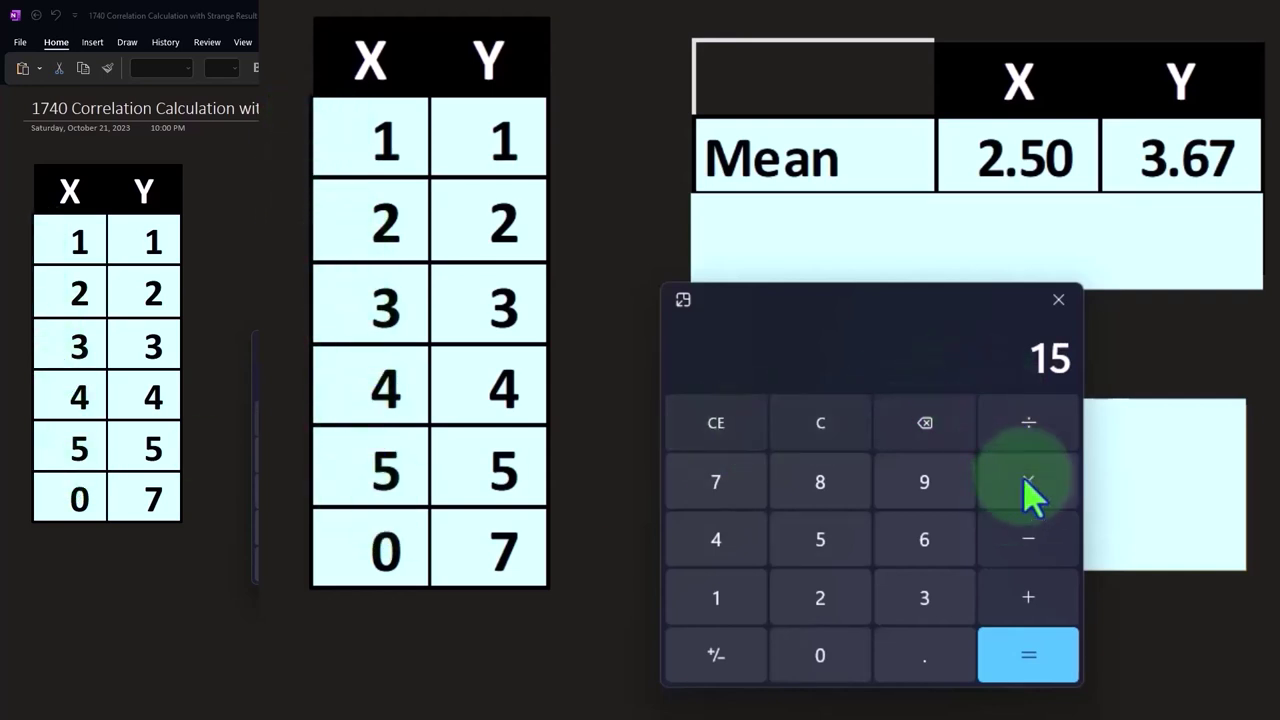
{"action": "left_click", "coordinate": [1050, 434]}
{"action": "type", "text": "5"}
{"action": "key", "text": "Return"}
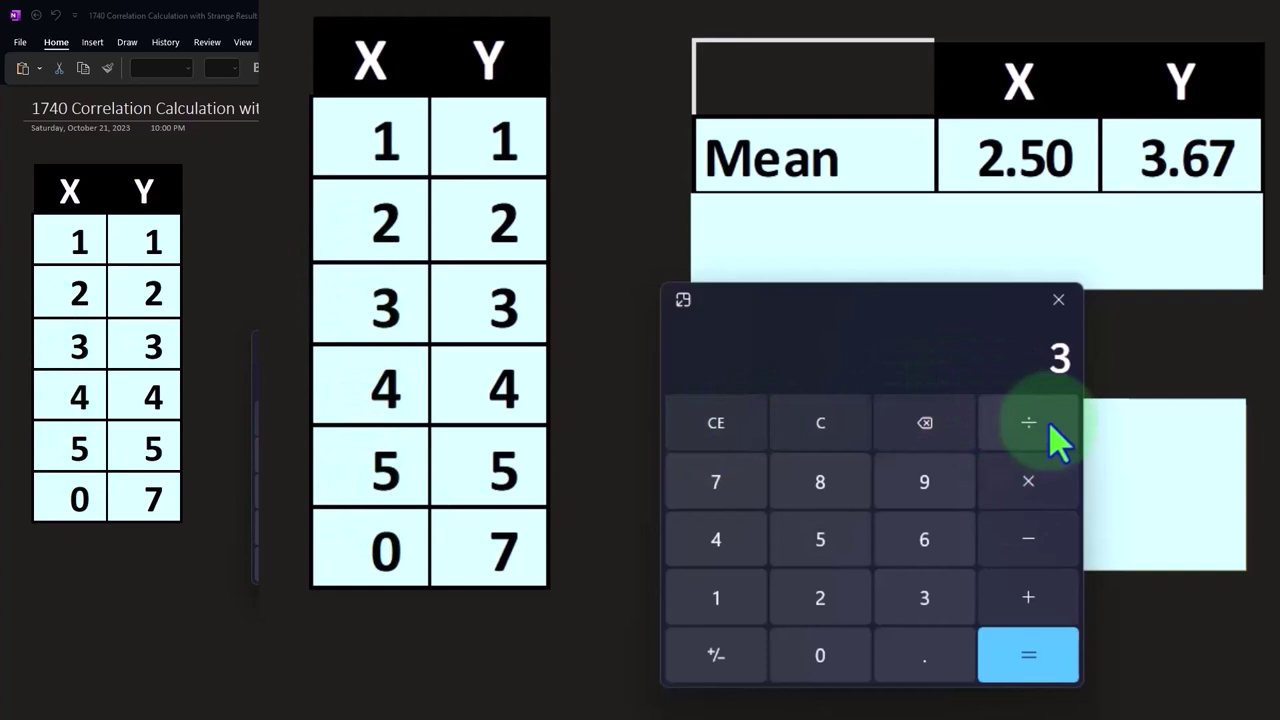
{"action": "left_click", "coordinate": [845, 432]}
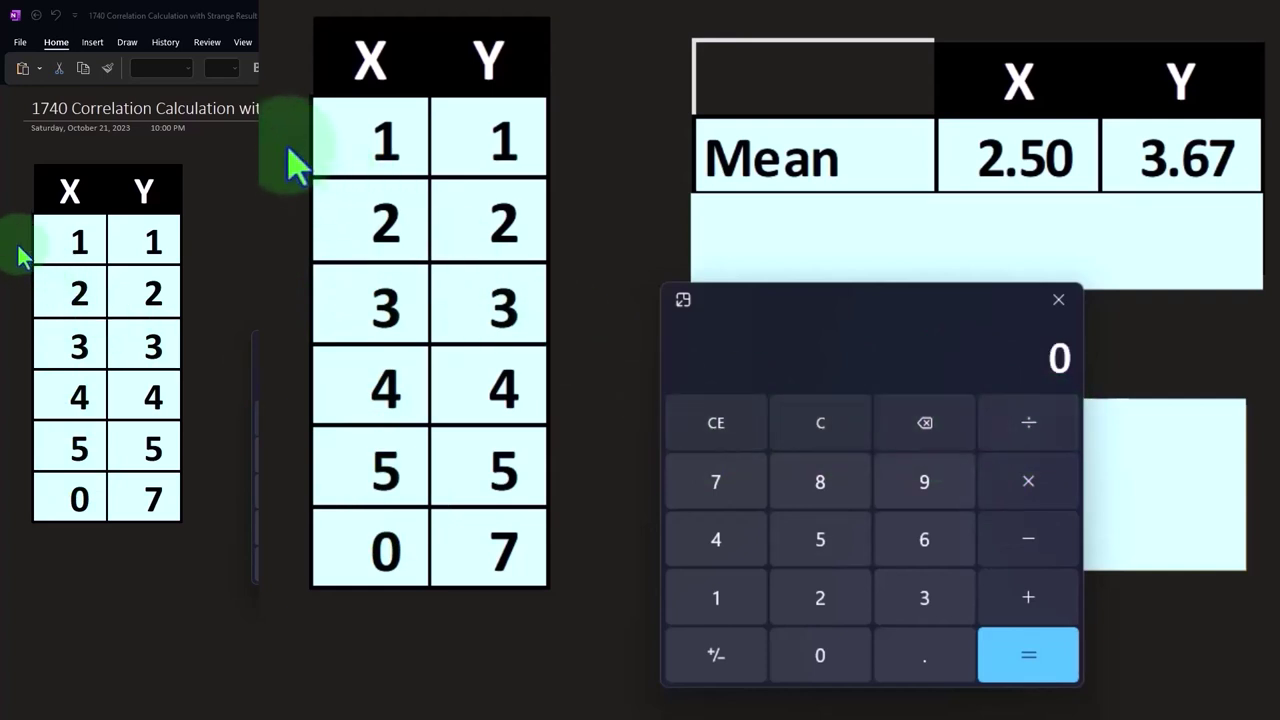
- Calculate the mean of X by adding all the X values and dividing the total by 6, and close the calculator
{"action": "type", "text": "1"}
{"action": "type", "text": "2"}
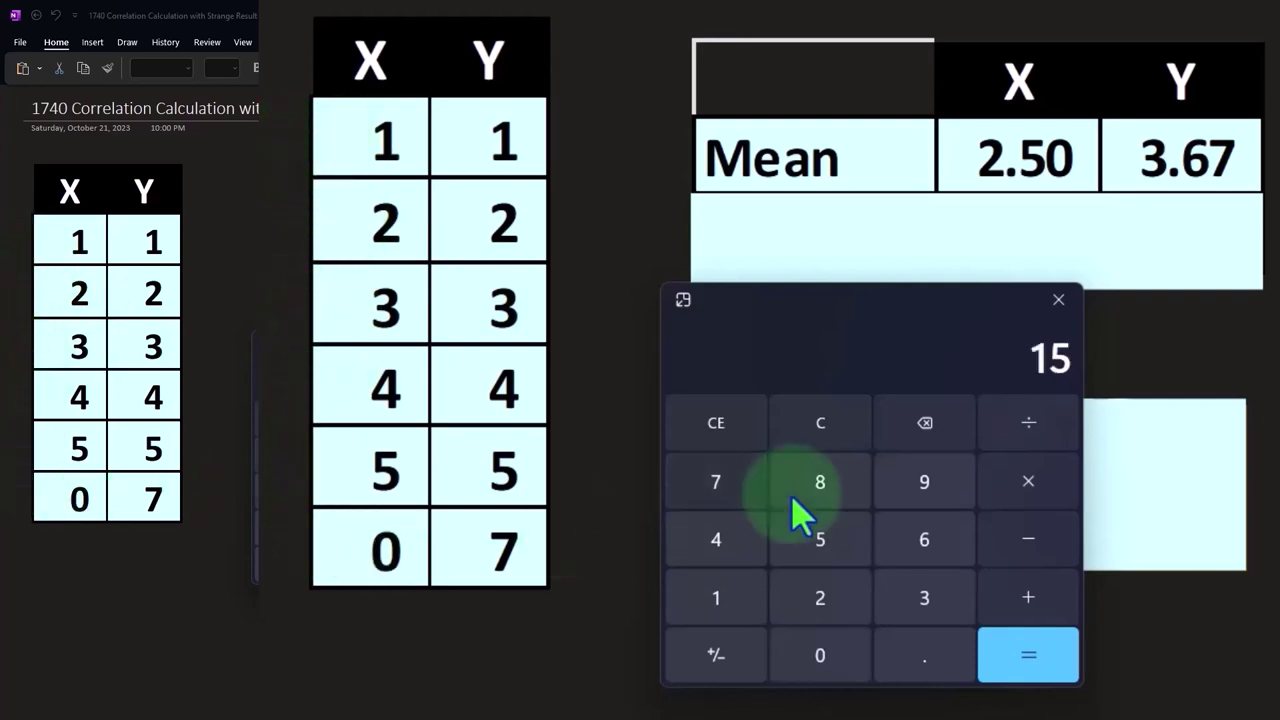
{"action": "left_click", "coordinate": [922, 540]}
{"action": "left_click", "coordinate": [1028, 655]}
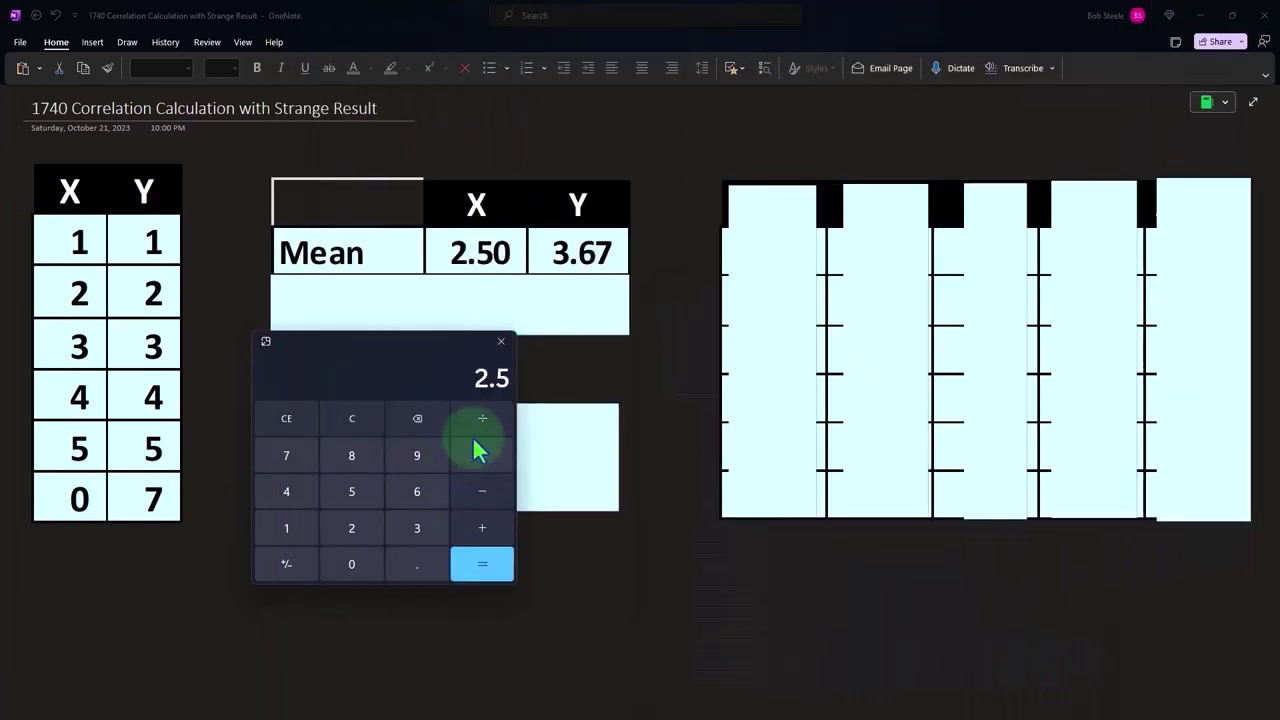
{"action": "left_click", "coordinate": [501, 341]}
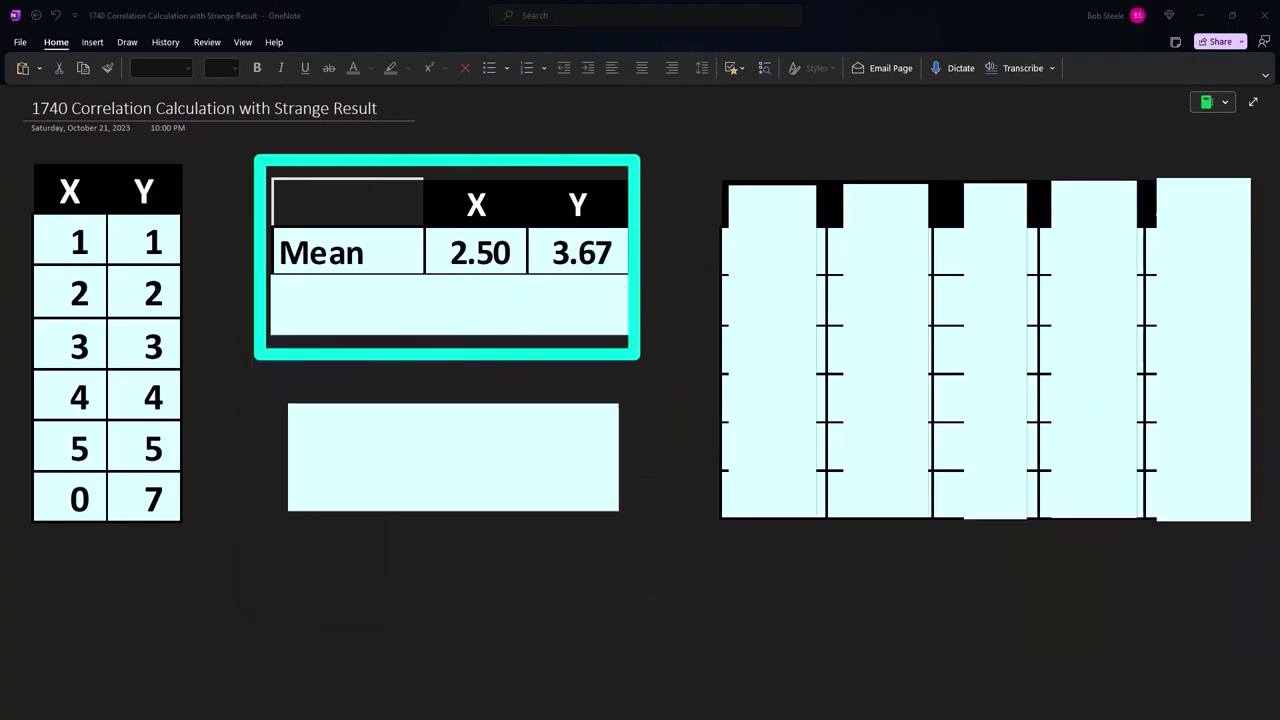
- Remove the covers over the SD row of the statistics table and over the correlation formula below it
{"action": "left_click", "coordinate": [472, 305]}
{"action": "key", "text": "Delete"}
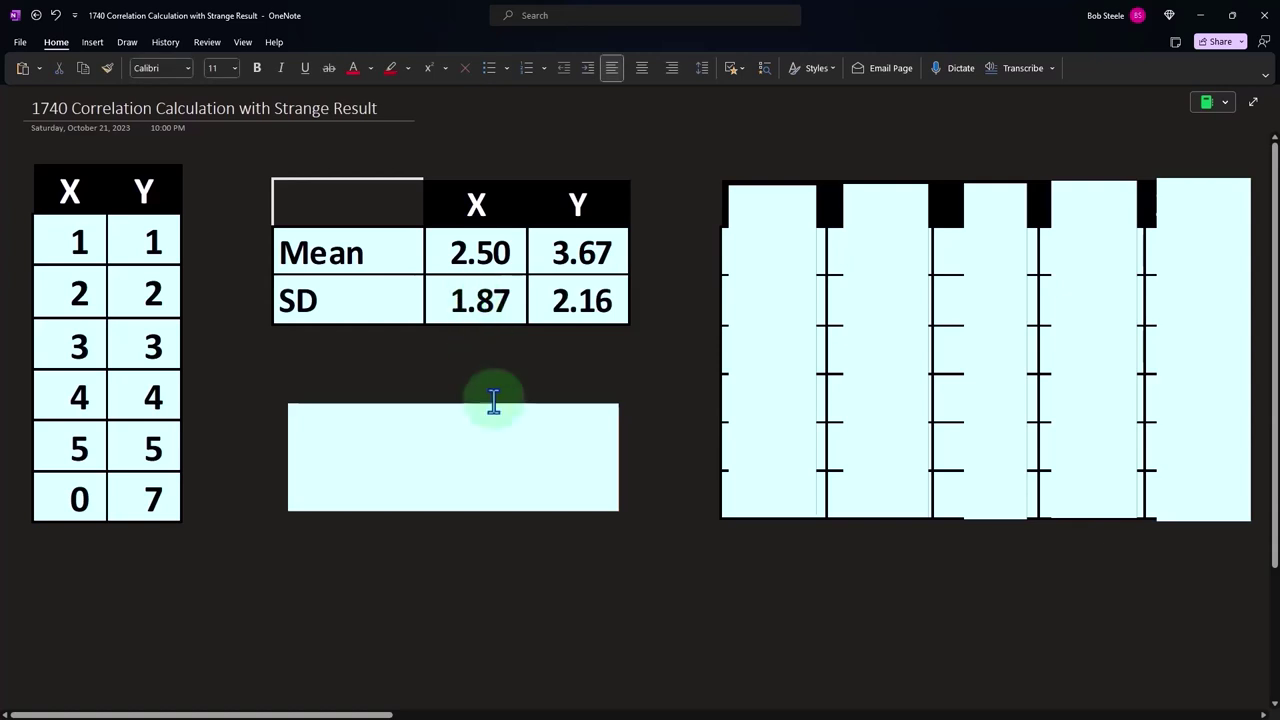
{"action": "left_click", "coordinate": [491, 466]}
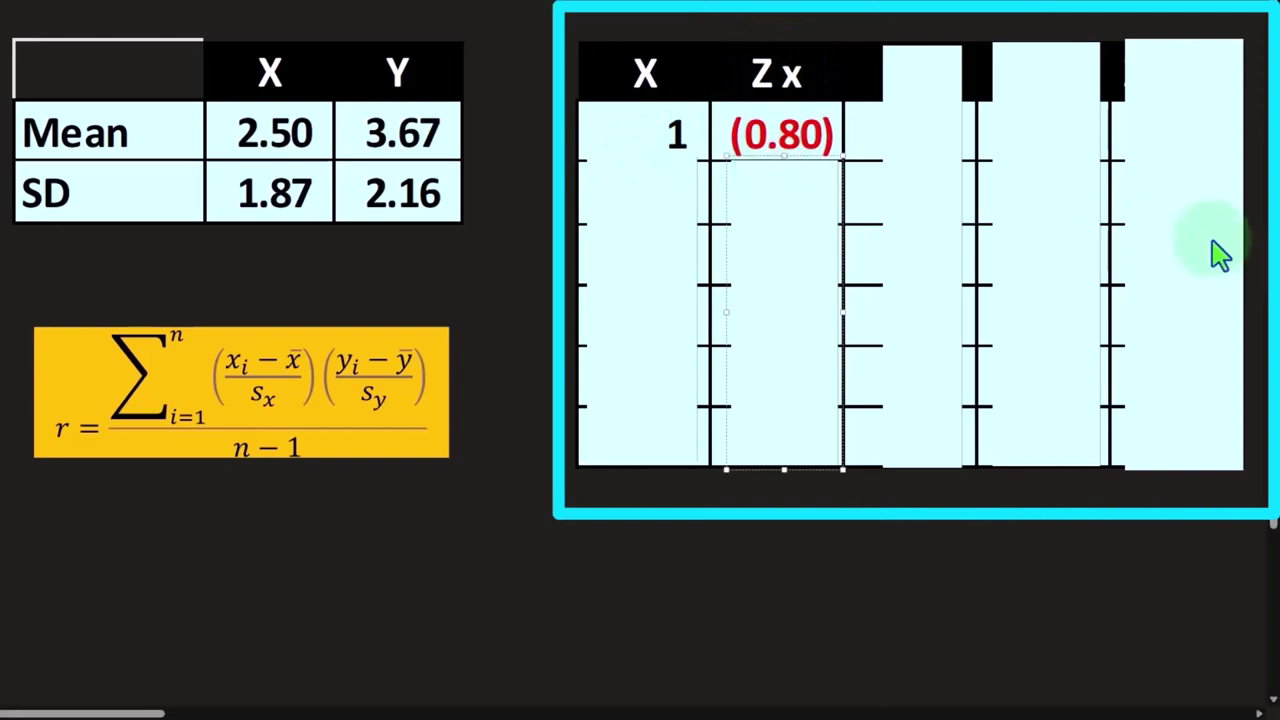
- Calculate the Z score for X = 1 on the calculator by subtracting the mean 2.5 and dividing by 1.87
{"action": "left_click", "coordinate": [925, 48]}
{"action": "mouse_move", "coordinate": [925, 48]}
{"action": "left_mouse_down"}
{"action": "mouse_move", "coordinate": [935, 135]}
{"action": "mouse_move", "coordinate": [922, 44]}
{"action": "left_mouse_up"}
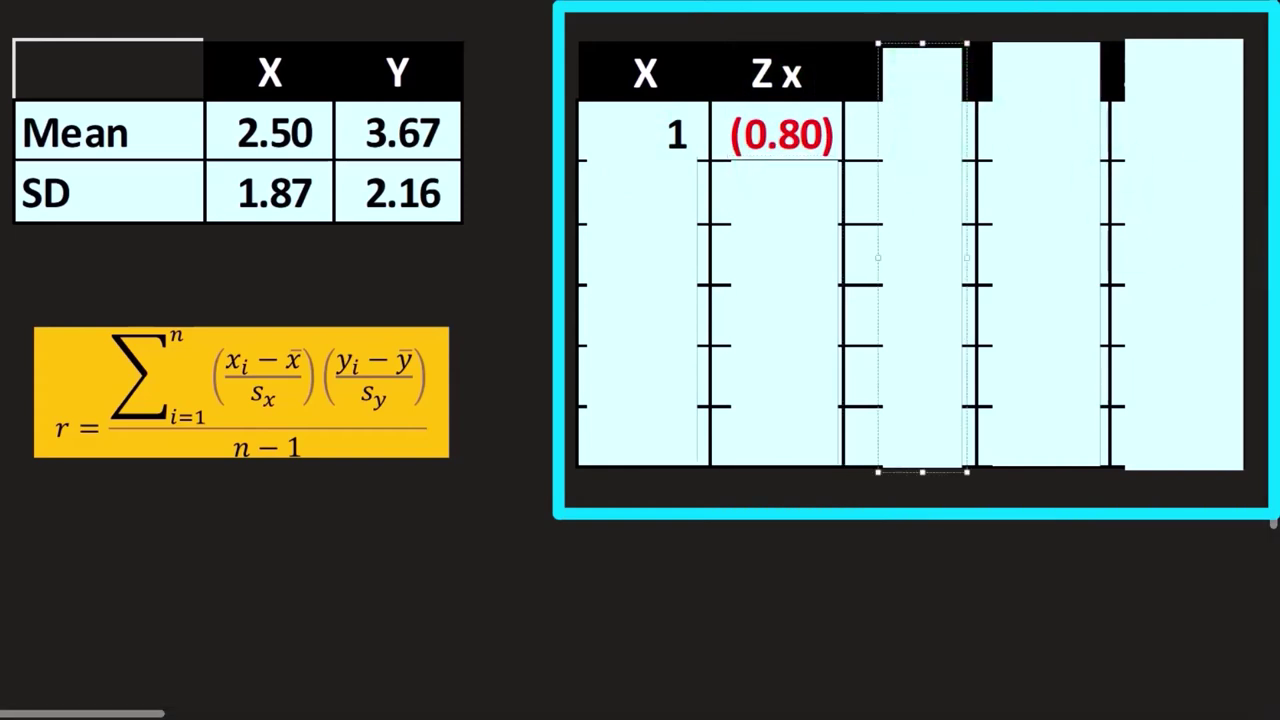
{"action": "left_click_drag", "start_coordinate": [1143, 306], "coordinate": [672, 220]}
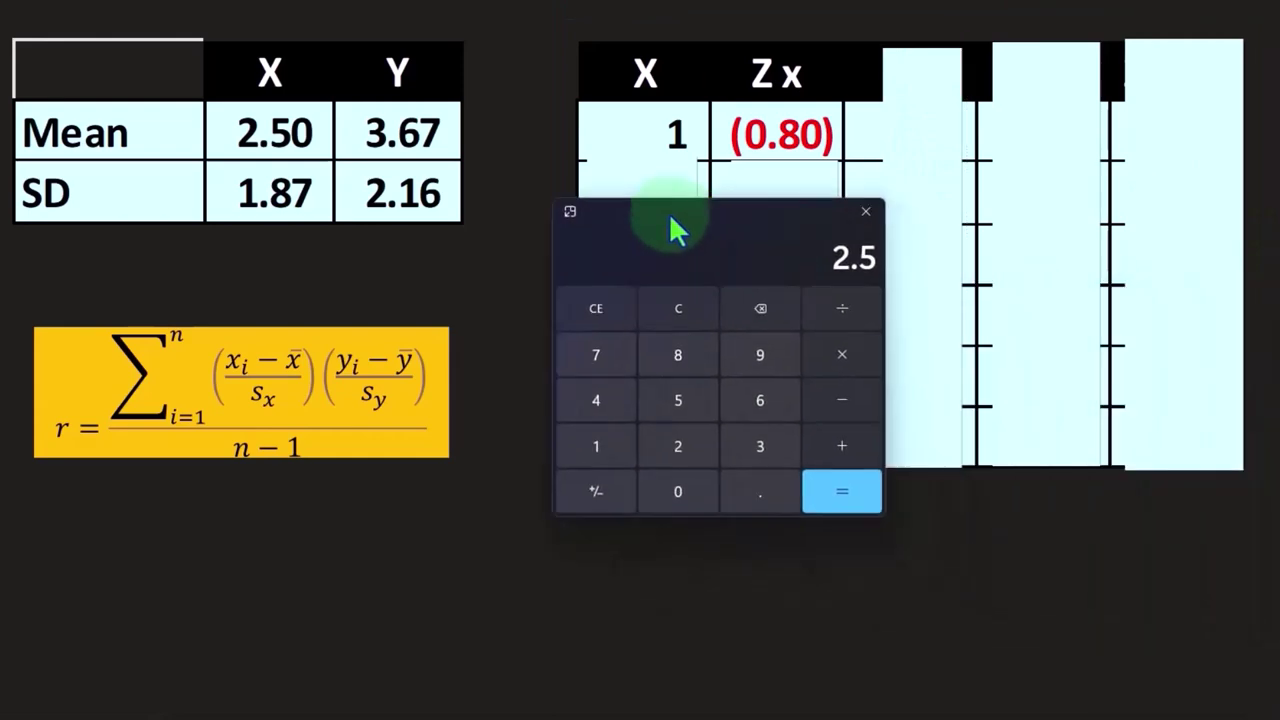
{"action": "left_click", "coordinate": [675, 303]}
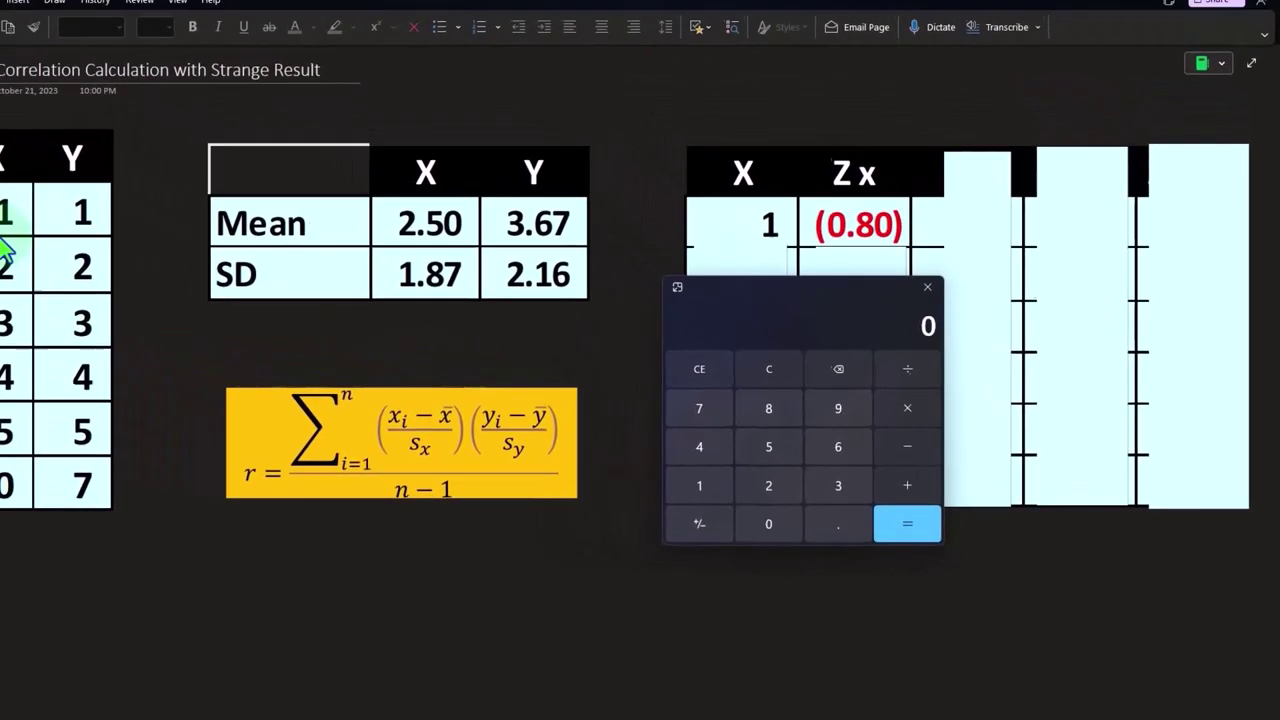
{"action": "key", "text": "1"}
{"action": "type", "text": "2."}
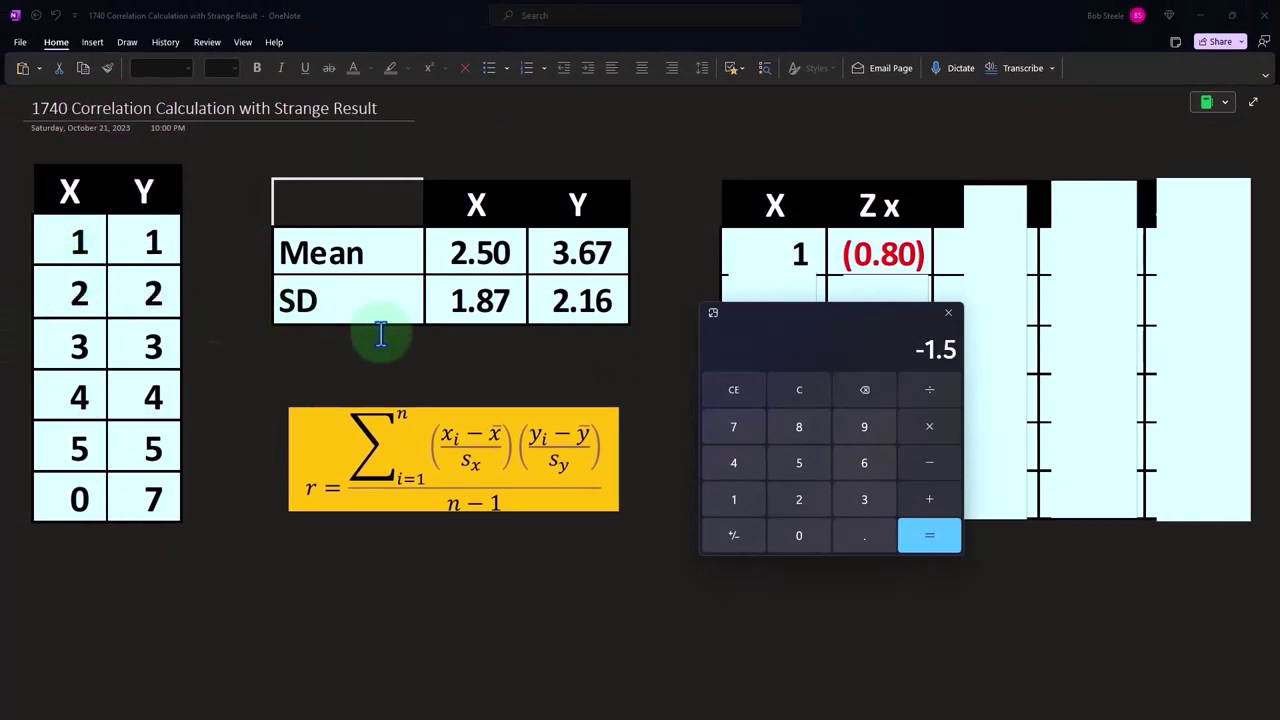
{"action": "type", "text": "1.87"}
{"action": "key", "text": "Return"}
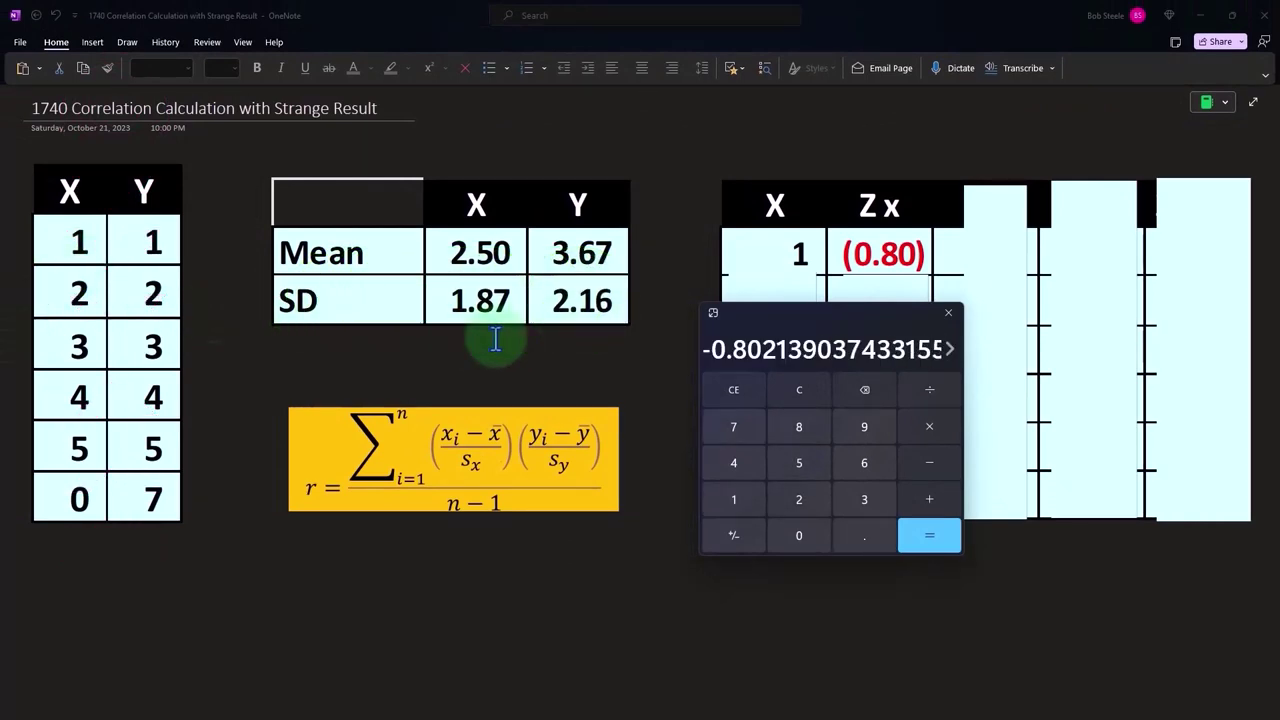
- Move the calculator off the Z score table and shrink the X column's cover to expose its second value
{"action": "left_click_drag", "start_coordinate": [807, 325], "coordinate": [529, 362]}
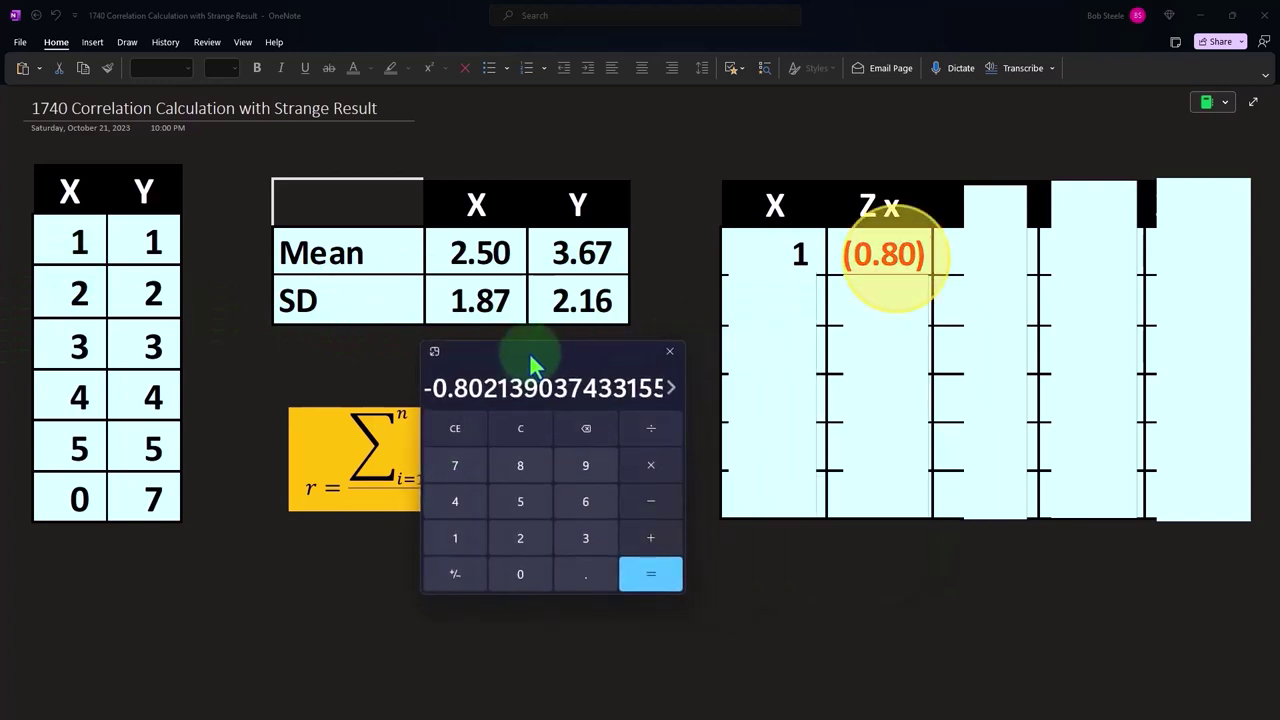
{"action": "left_click", "coordinate": [794, 309]}
{"action": "left_click_drag", "start_coordinate": [771, 271], "coordinate": [774, 314]}
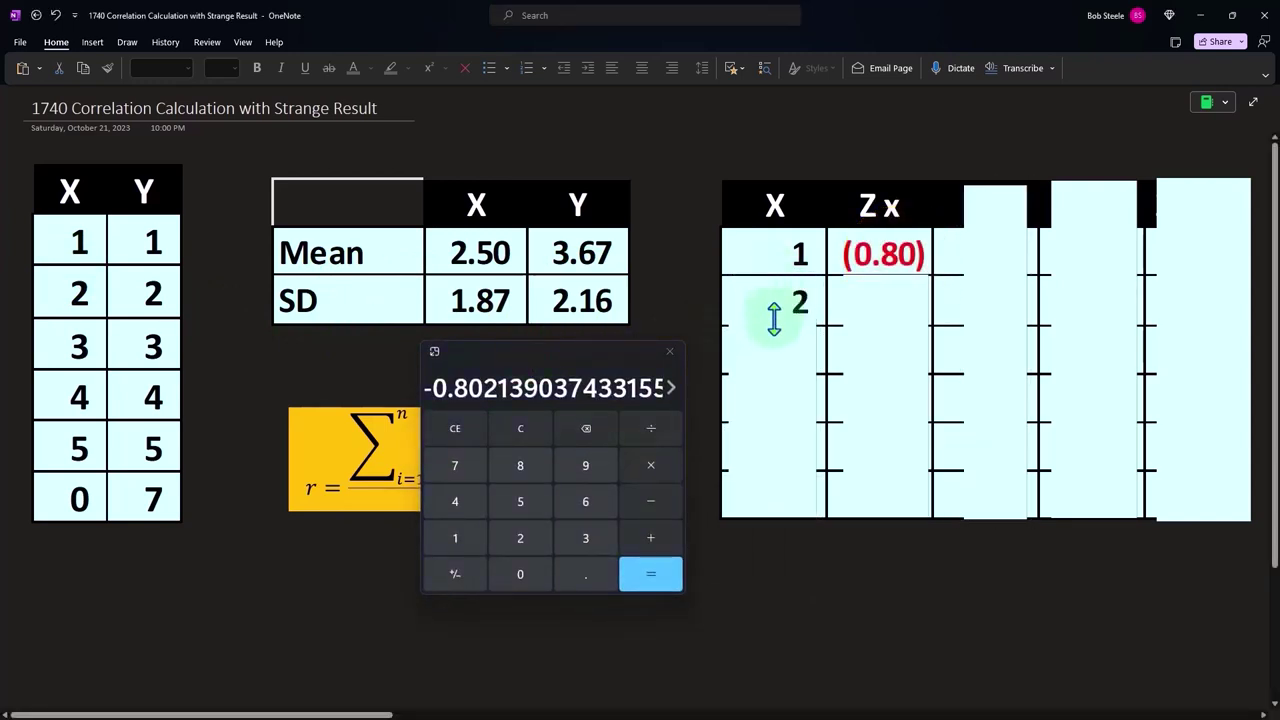
- Calculate the Z score for X = 2 on the calculator by subtracting 2.5 and dividing by 1.87
{"action": "left_click", "coordinate": [520, 428]}
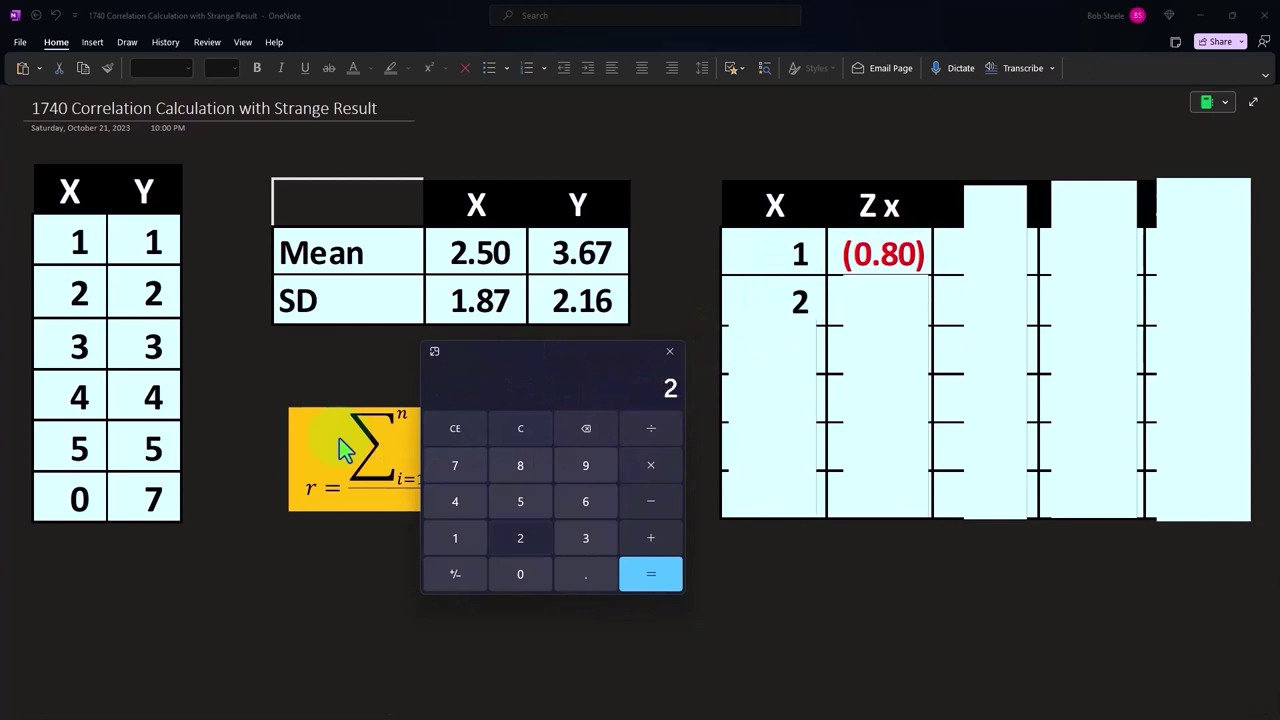
{"action": "type", "text": "2."}
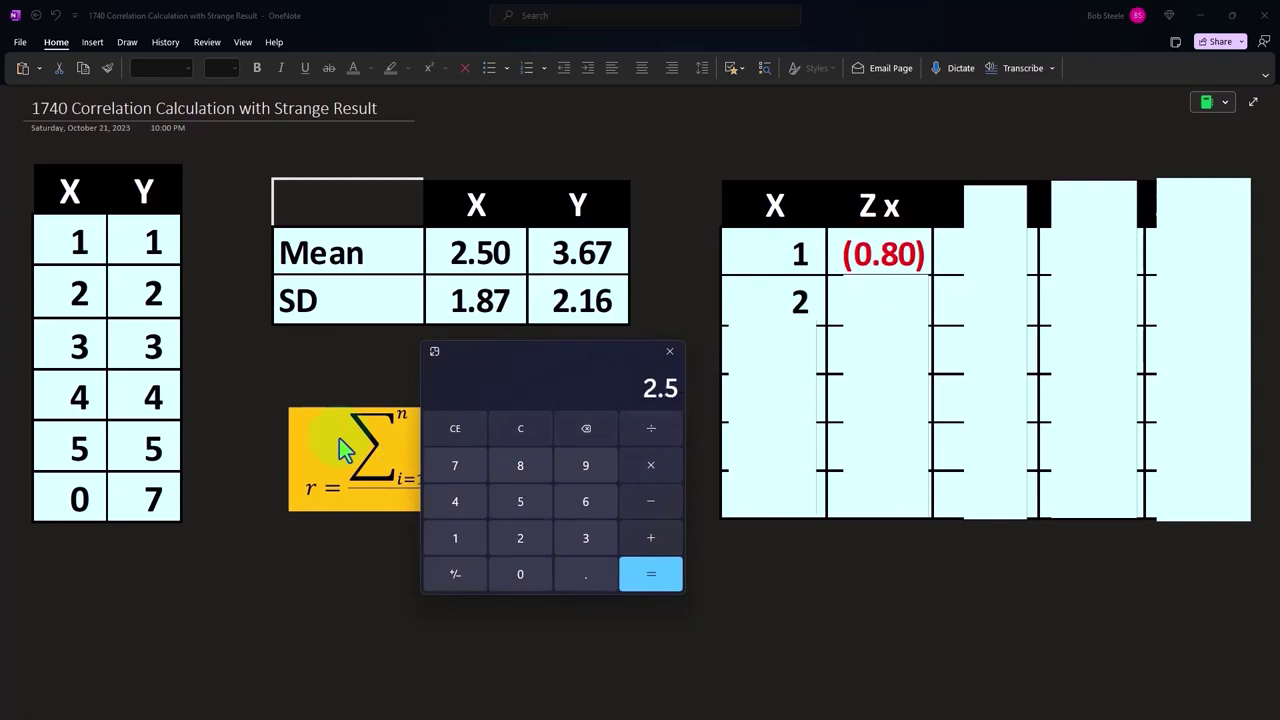
{"action": "type", "text": "5"}
{"action": "key", "text": "Return"}
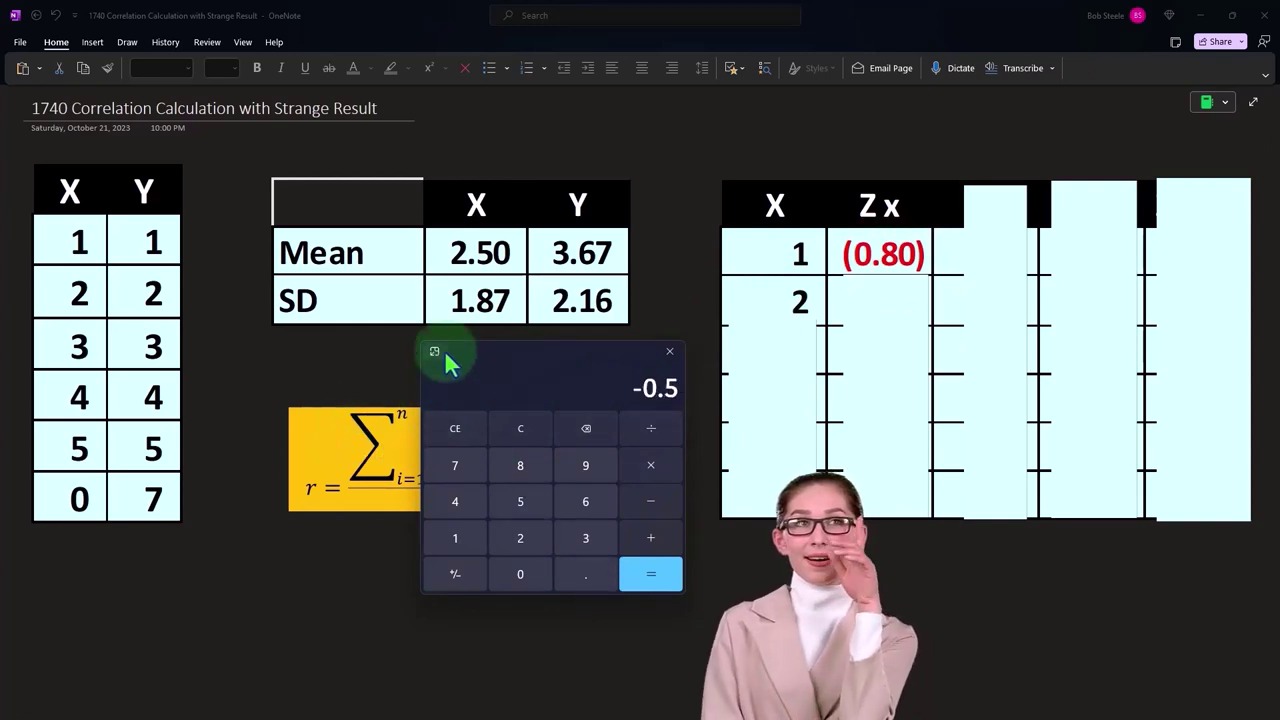
{"action": "type", "text": "/1.87"}
{"action": "key", "text": "Return"}
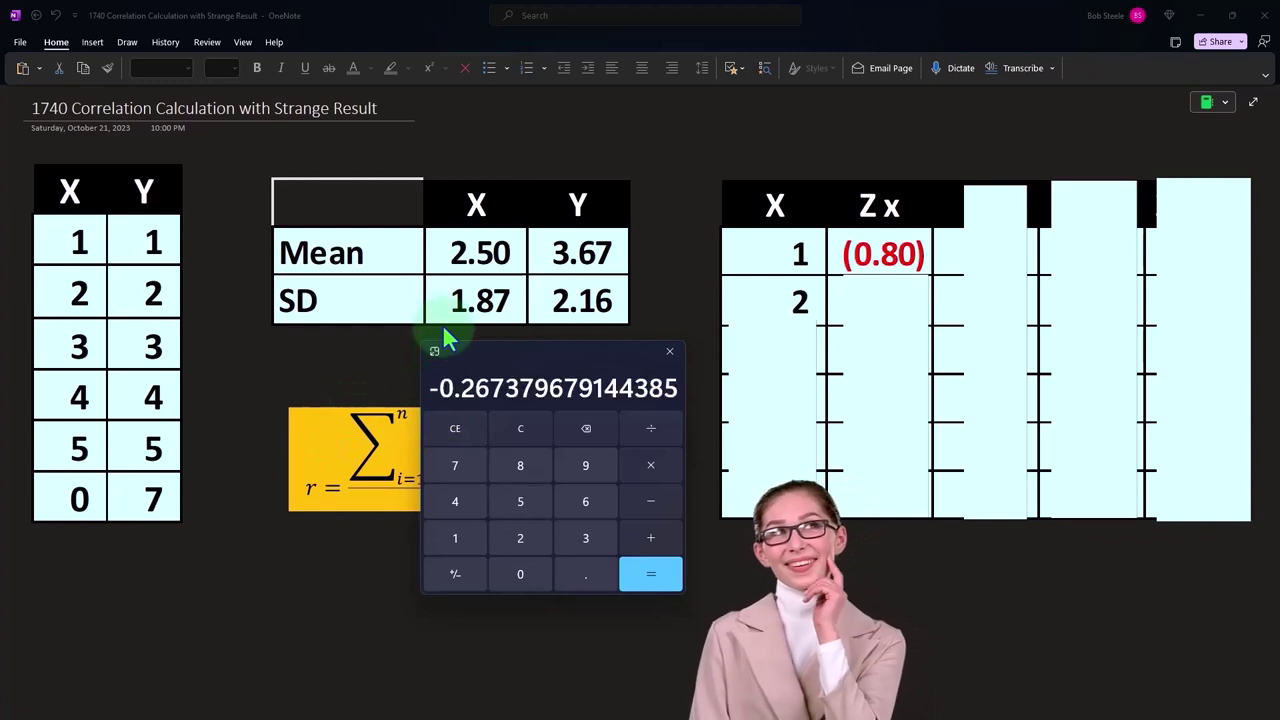
- Shrink the cover on the Z x column to expose the Z score for X = 2
{"action": "left_click", "coordinate": [847, 334]}
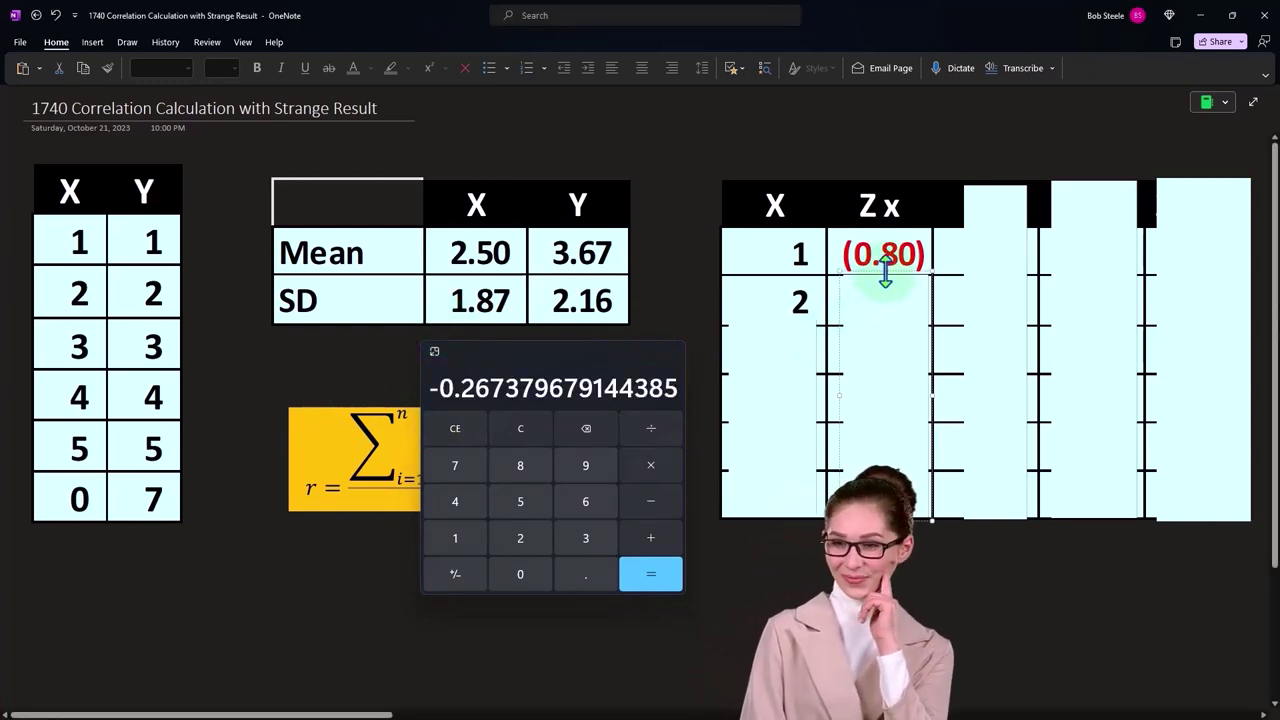
{"action": "type", "text": "-.27"}
{"action": "key", "text": "Return"}
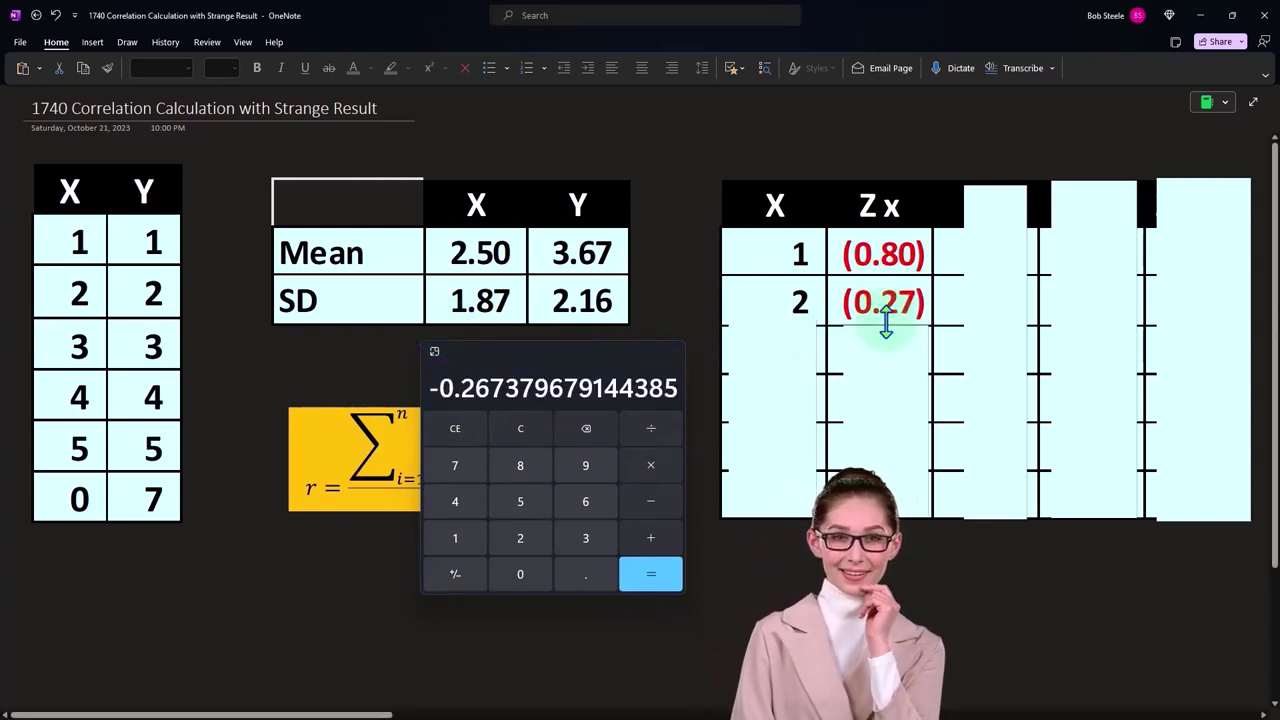